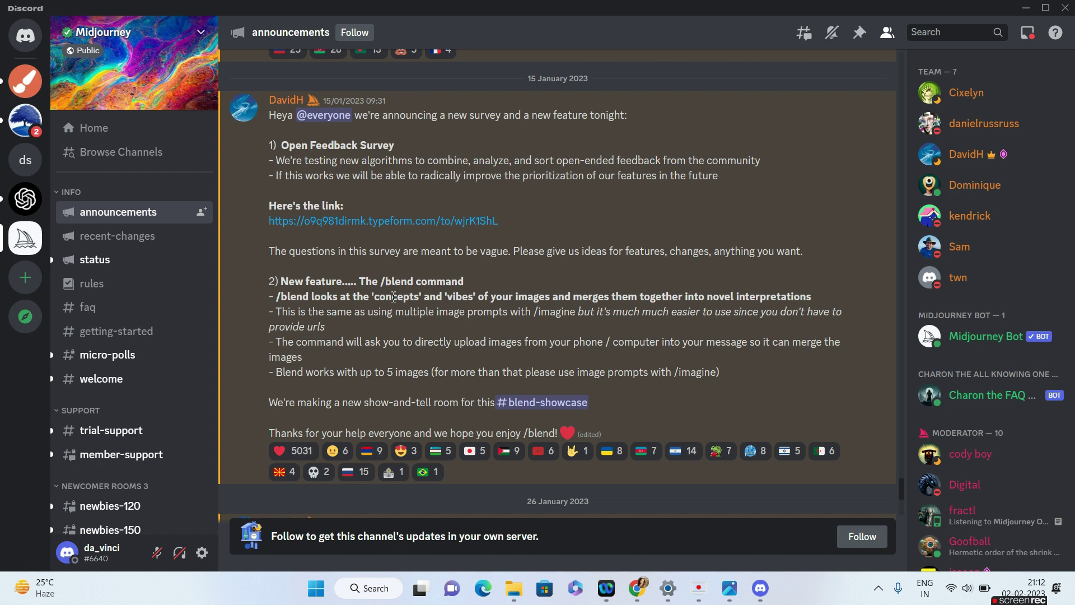
# - Highlight the /blend lines on merging vibes, direct image uploads and the 5-image limit, then open off-topic
pyautogui.moveTo(394, 297); pyautogui.dragTo(687, 297)
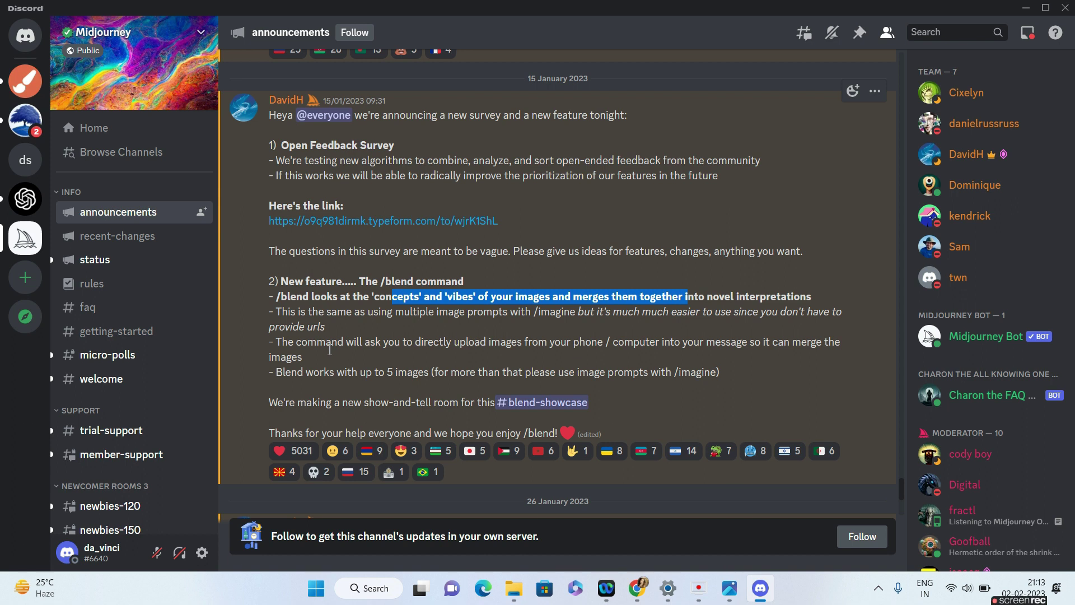
pyautogui.moveTo(326, 345); pyautogui.dragTo(650, 349)
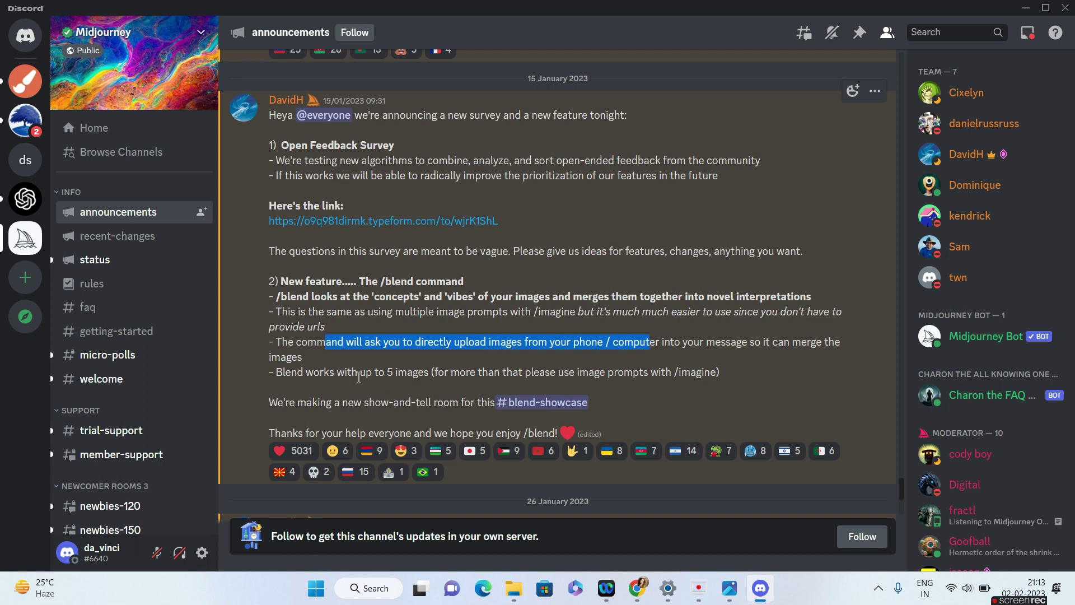
pyautogui.click(359, 377)
pyautogui.moveTo(359, 377); pyautogui.dragTo(438, 378)
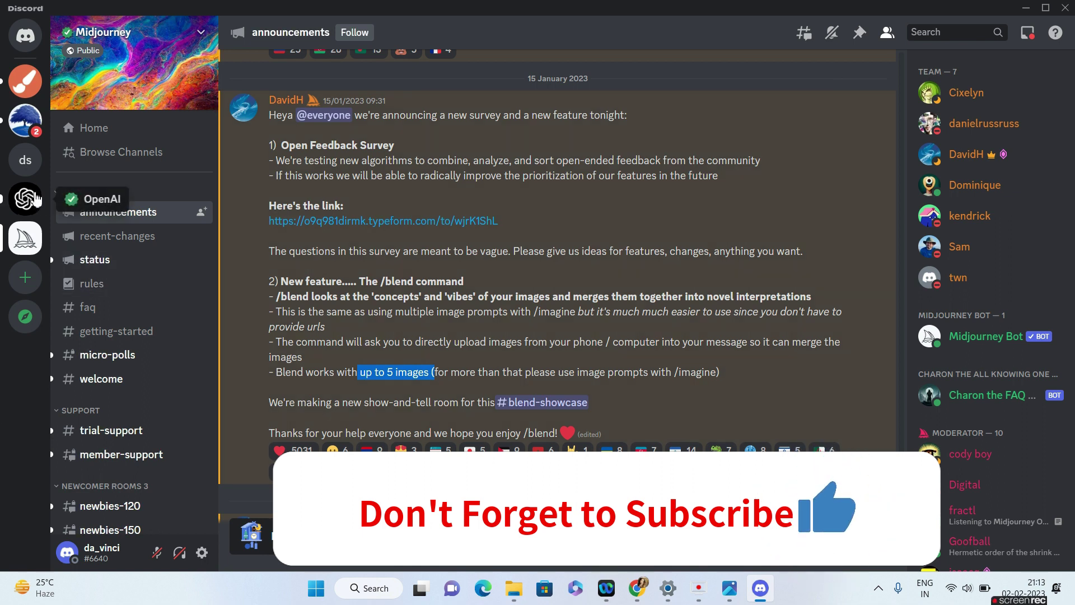
pyautogui.click(25, 168)
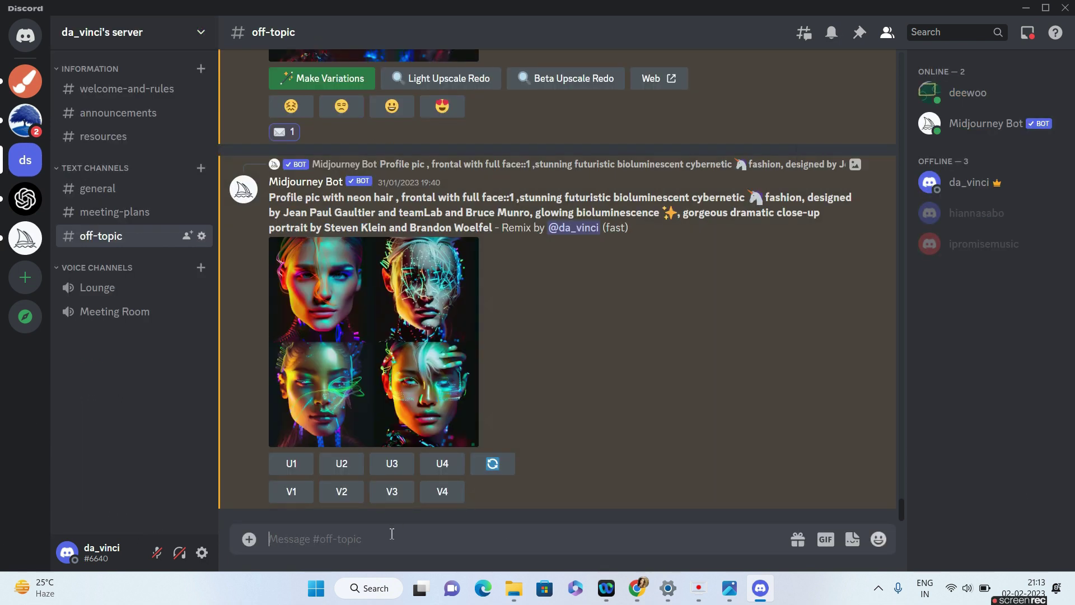
# - Start a Midjourney /blend command with grid_0 (2)Indian Girl.png attached as image1
pyautogui.write('/bl')
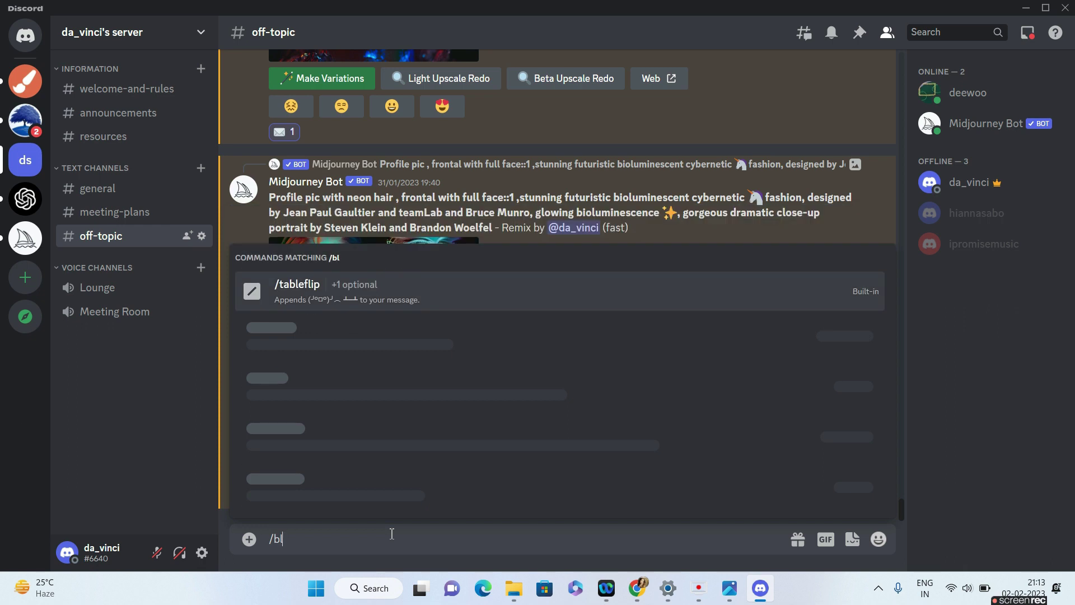
pyautogui.write('end')
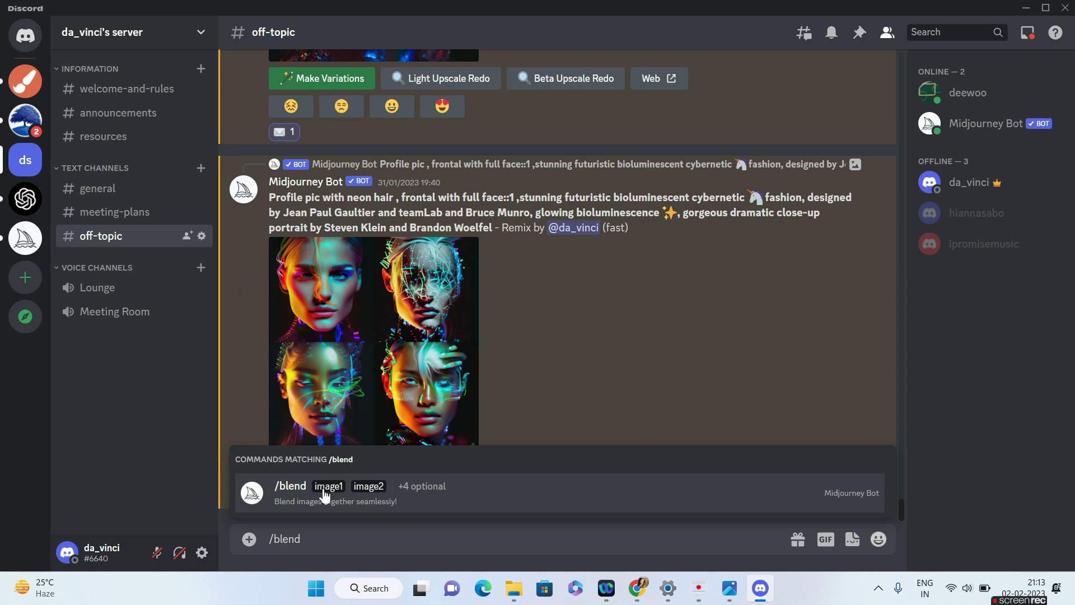
pyautogui.click(324, 492)
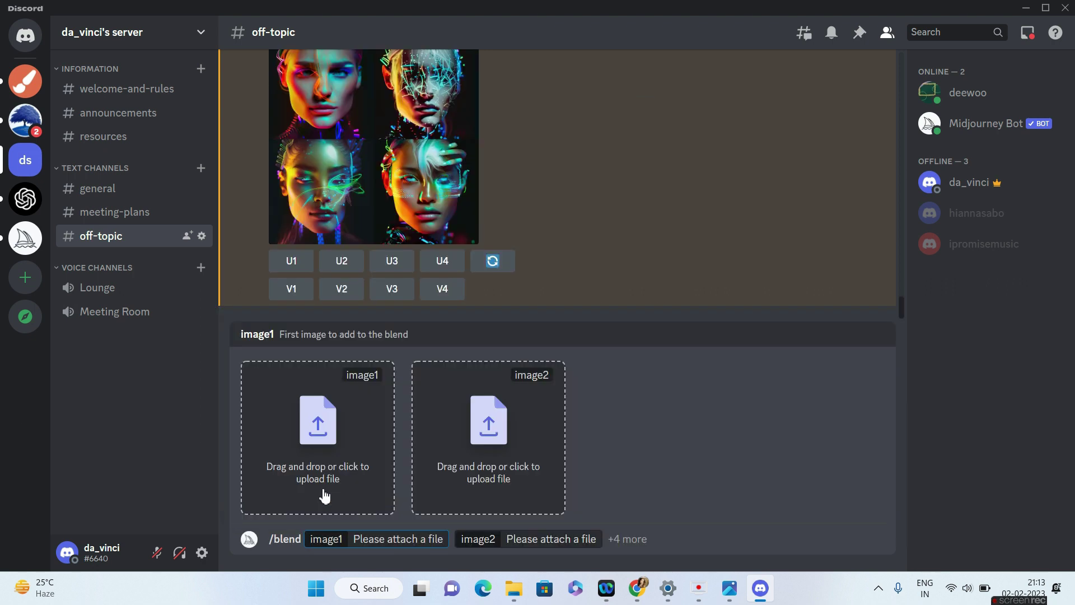
pyautogui.moveTo(238, 163); pyautogui.dragTo(704, 384)
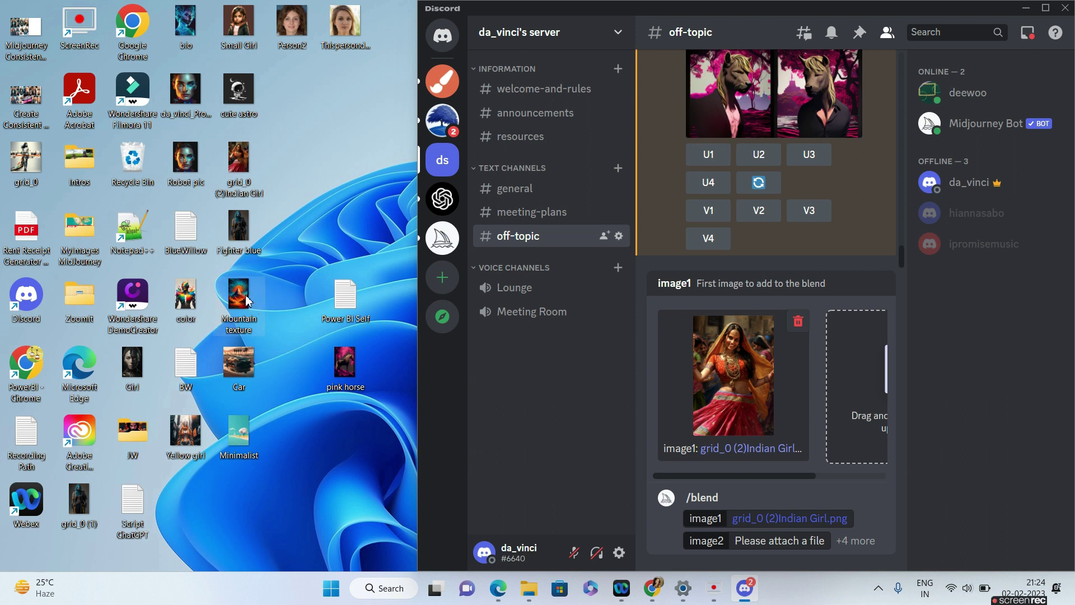
# - Attach Mountain texture.png as image2 and maximize the Discord window
pyautogui.moveTo(246, 300); pyautogui.dragTo(877, 390)
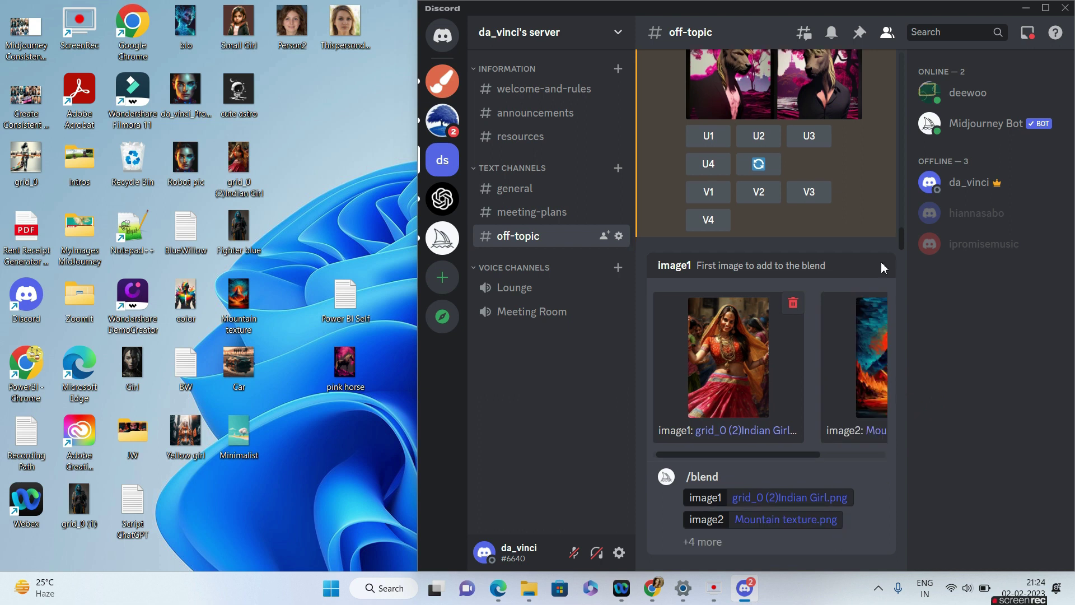
pyautogui.click(1045, 11)
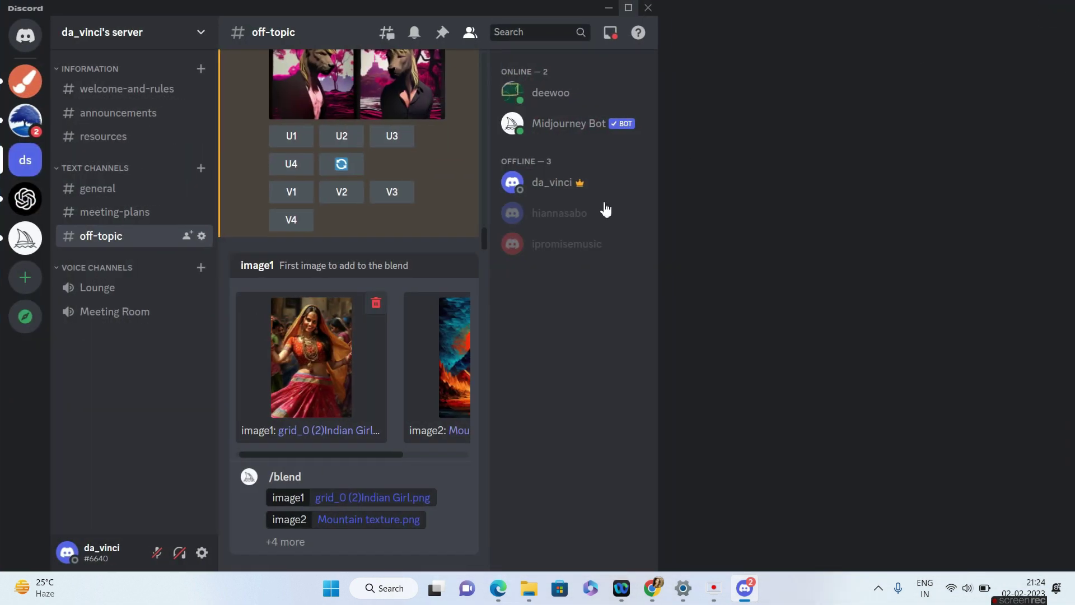
pyautogui.click(627, 9)
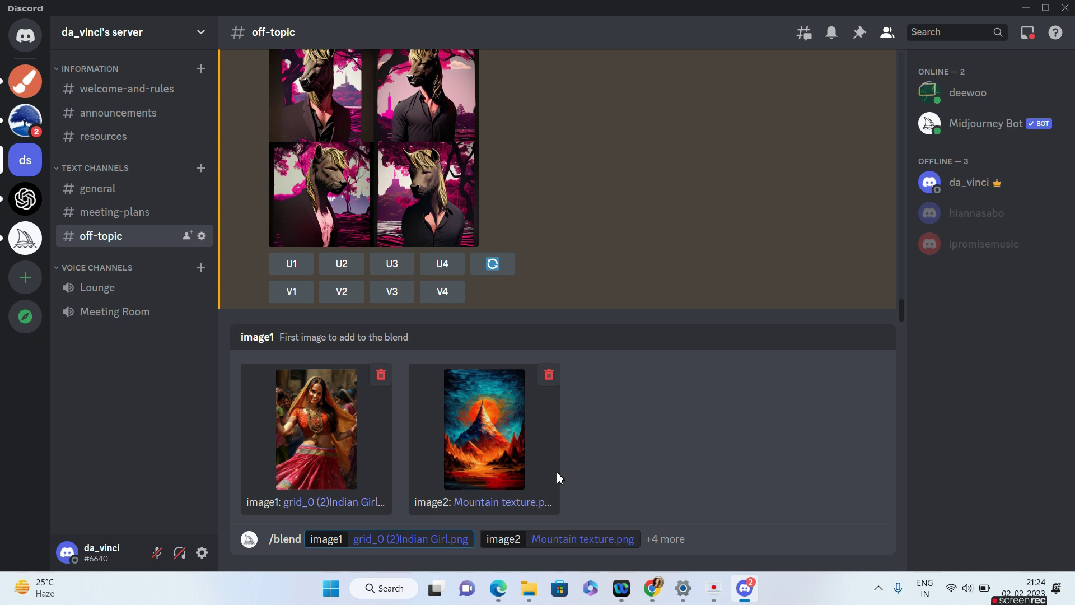
# - Send the Indian Girl and Mountain texture blend and review the resulting grid
pyautogui.press('Return')
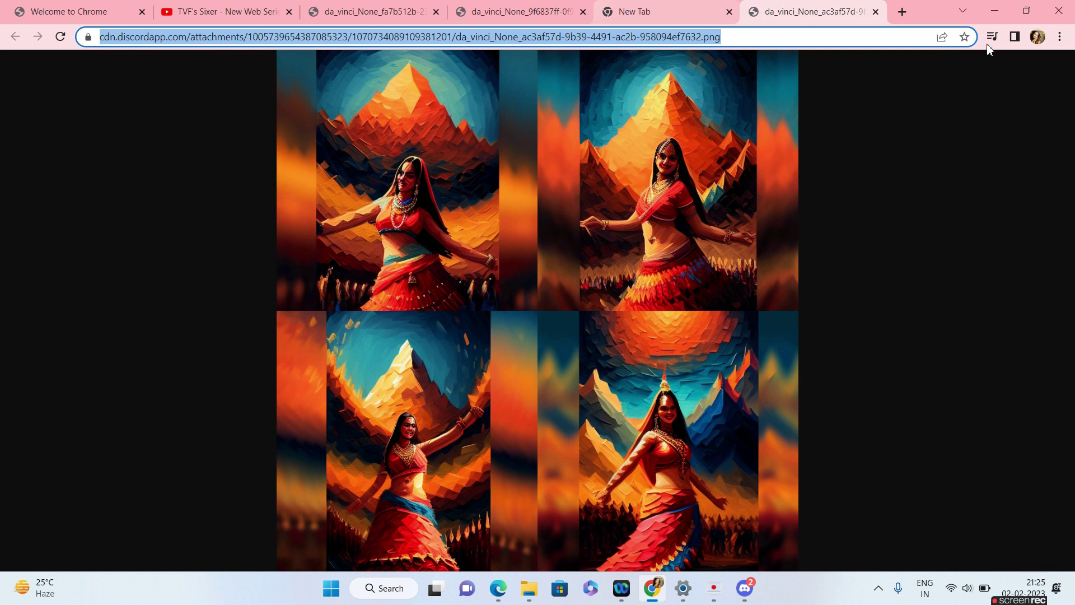
pyautogui.click(1000, 15)
pyautogui.click(743, 219)
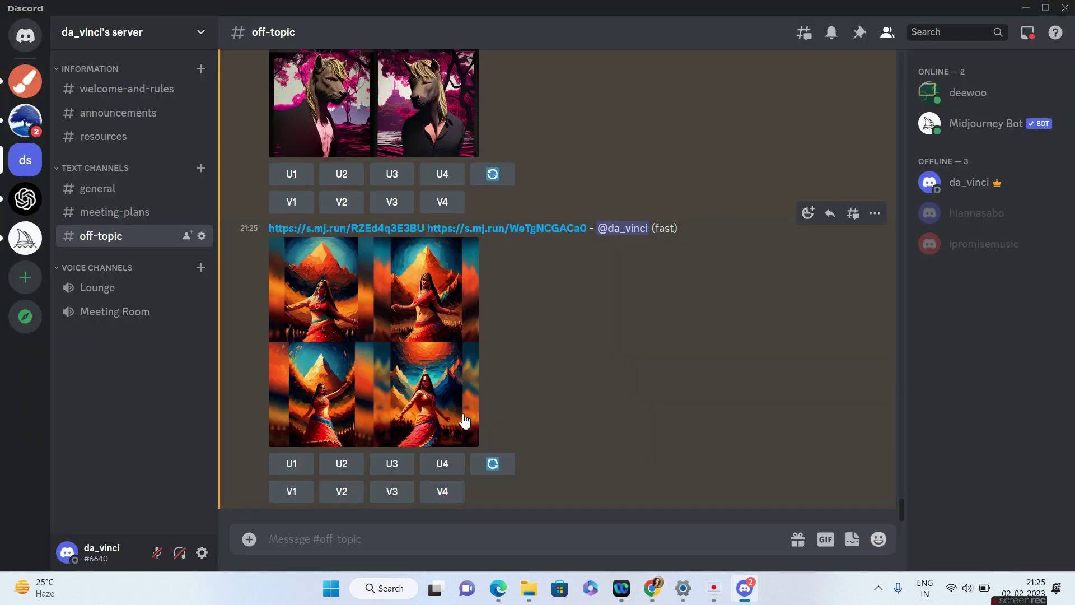
# - Upscale the fourth blended image (U4) and review the upscaled dancer-among-mountains artwork
pyautogui.click(442, 464)
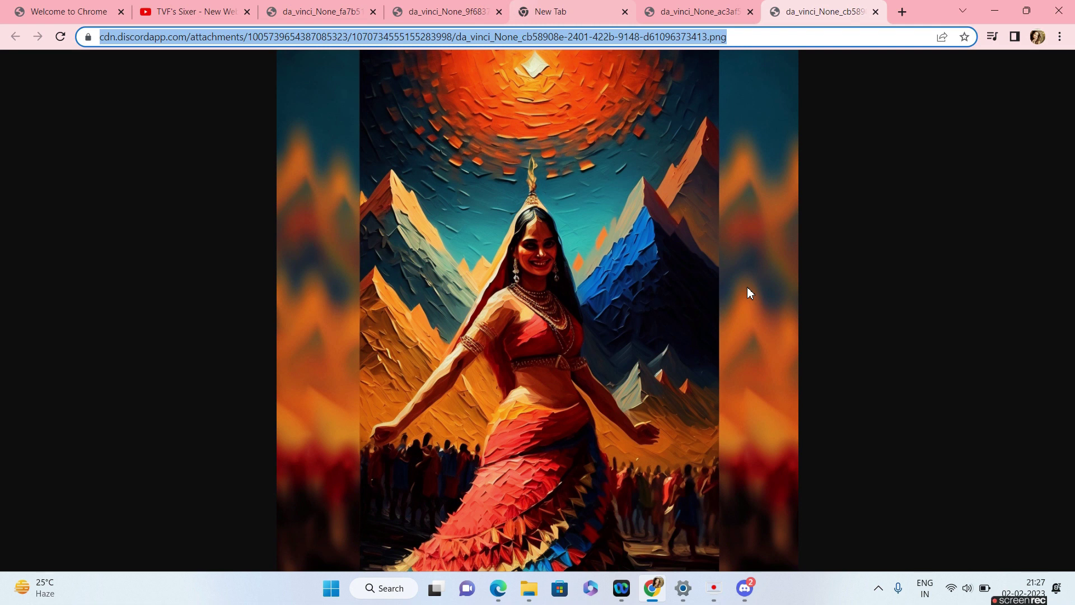
pyautogui.hotkey('alt', 'Tab')
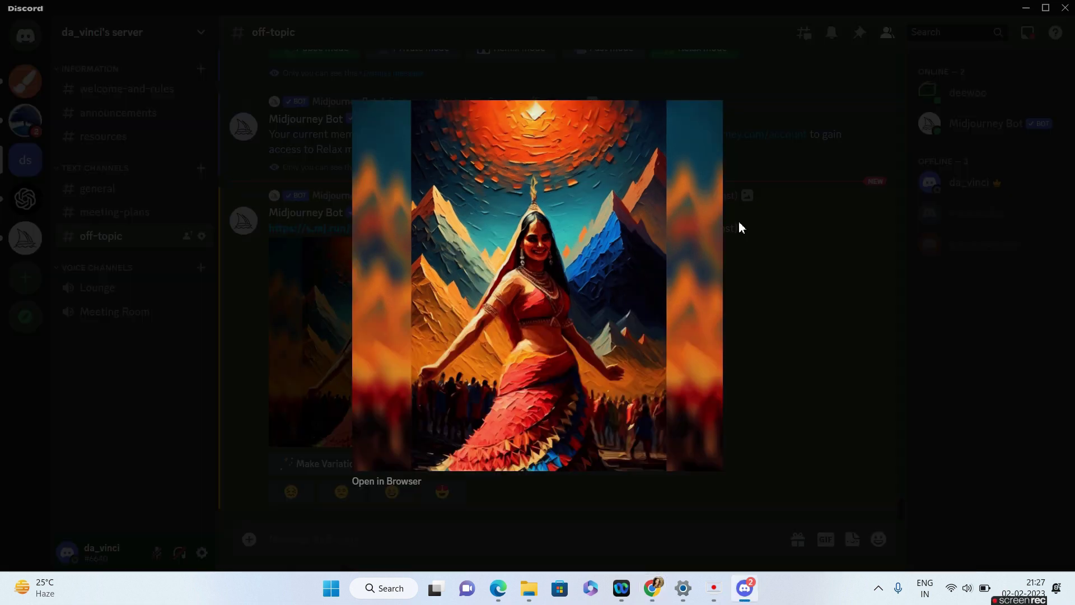
pyautogui.click(816, 328)
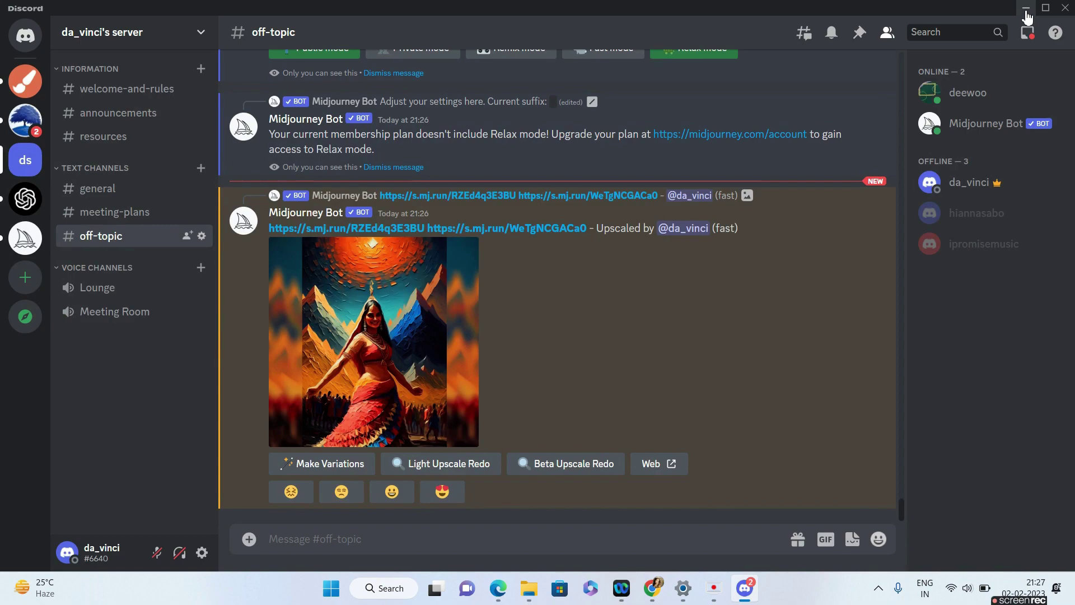
pyautogui.click(1025, 8)
# - Compare the Indian Girl and Mountain texture source images in Photos, then return to Discord
pyautogui.doubleClick(241, 361)
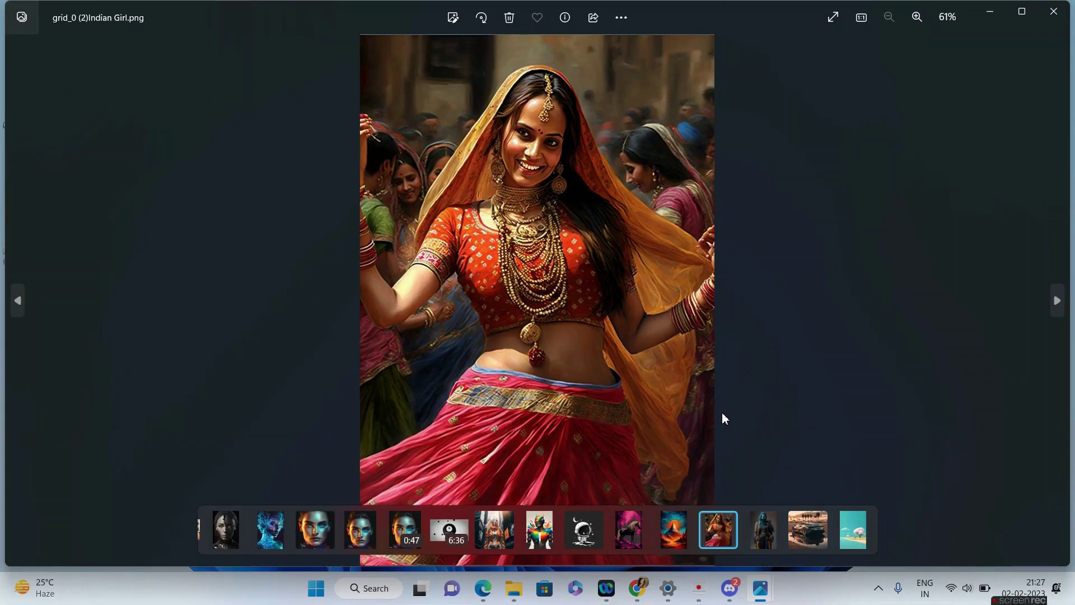
pyautogui.click(676, 523)
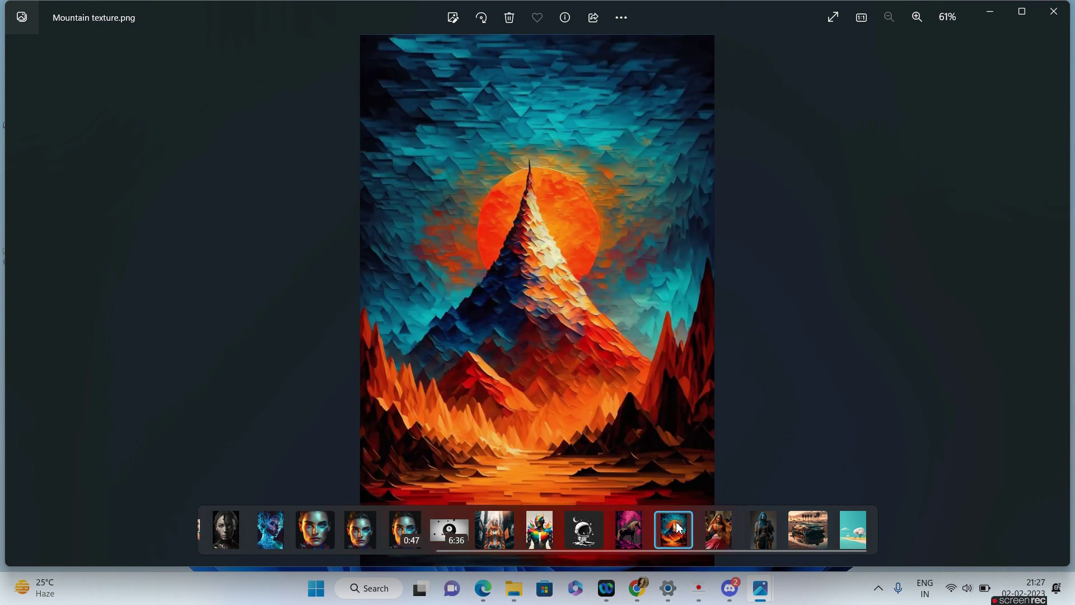
pyautogui.scroll(3, 679, 527)
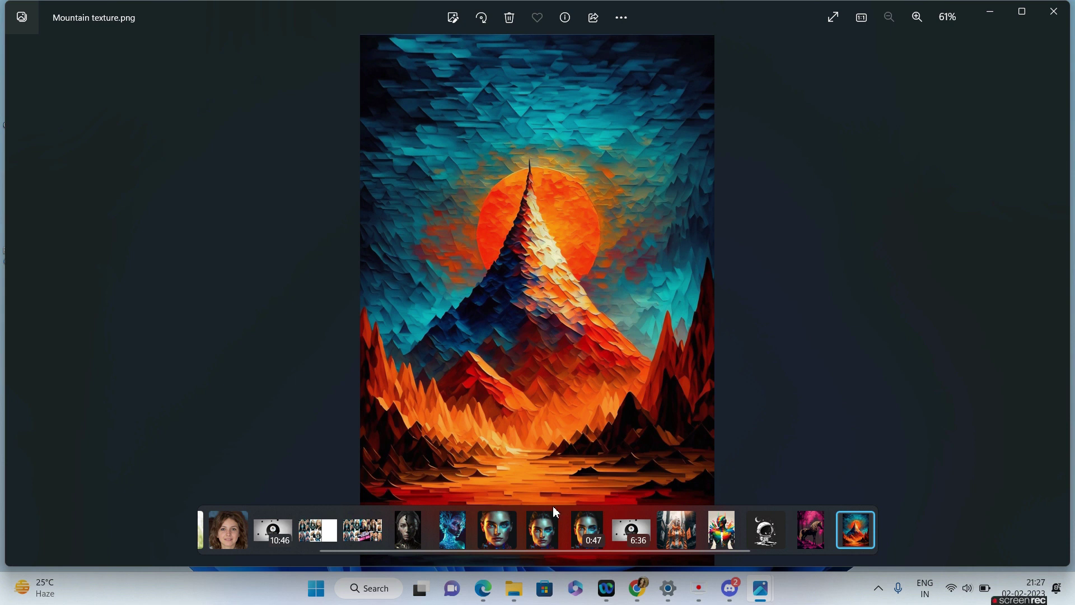
pyautogui.press('Right')
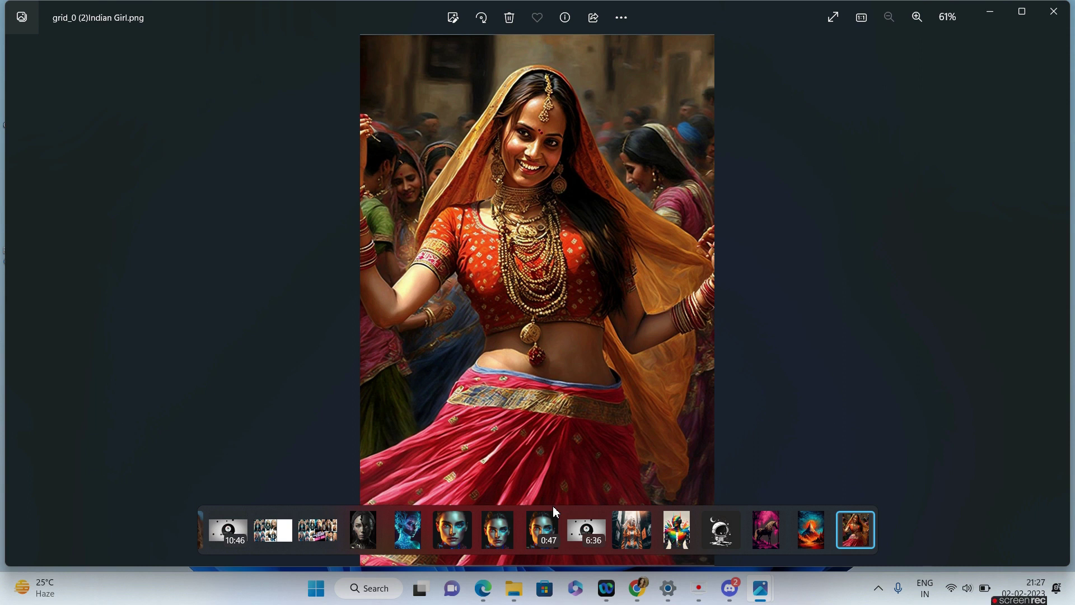
pyautogui.press('Left')
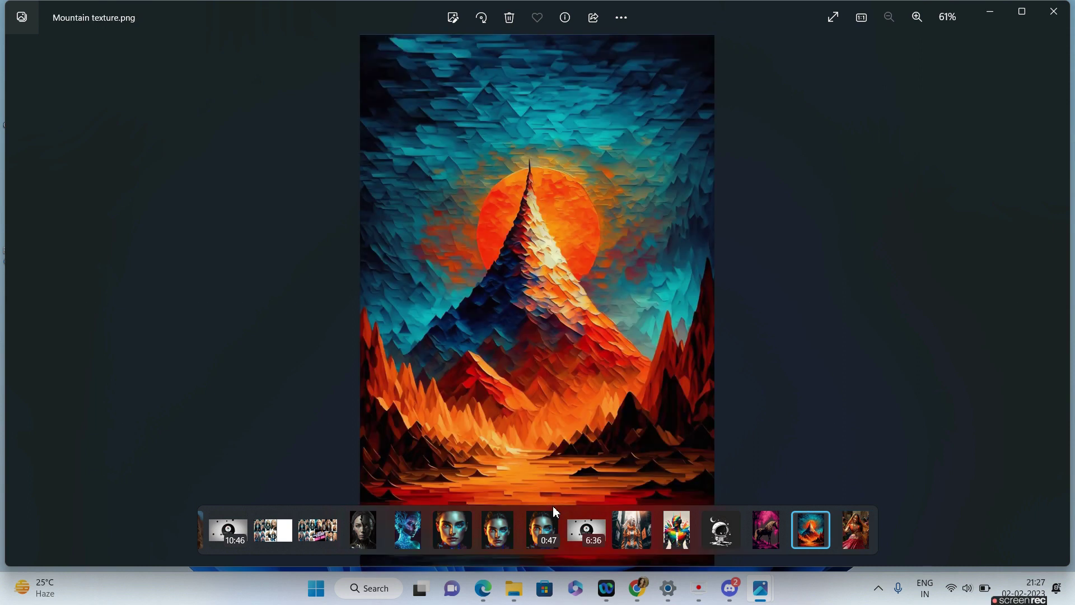
pyautogui.press('Right')
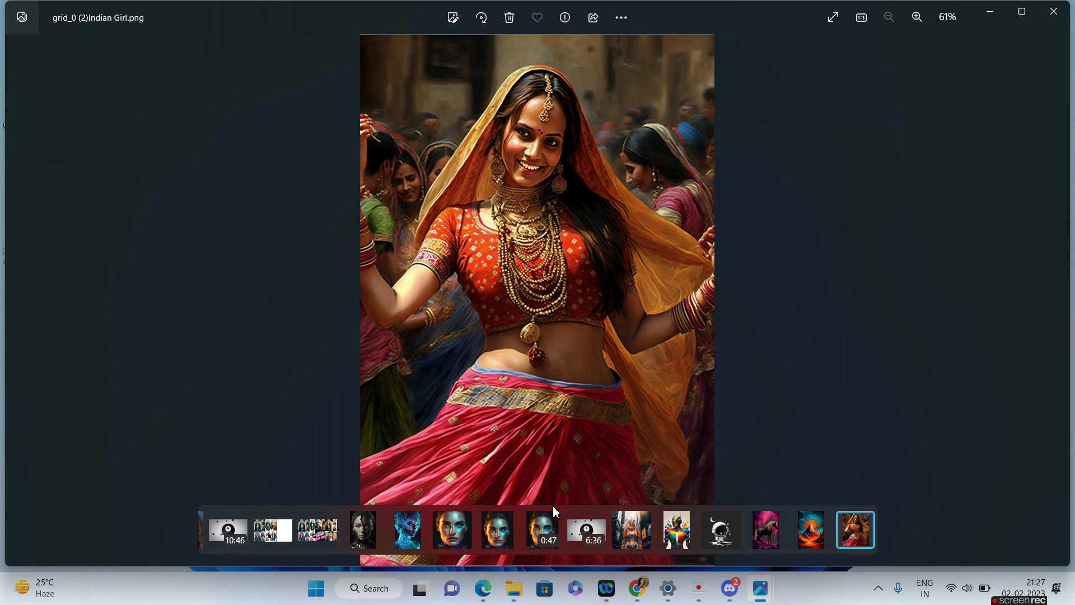
pyautogui.press('Left')
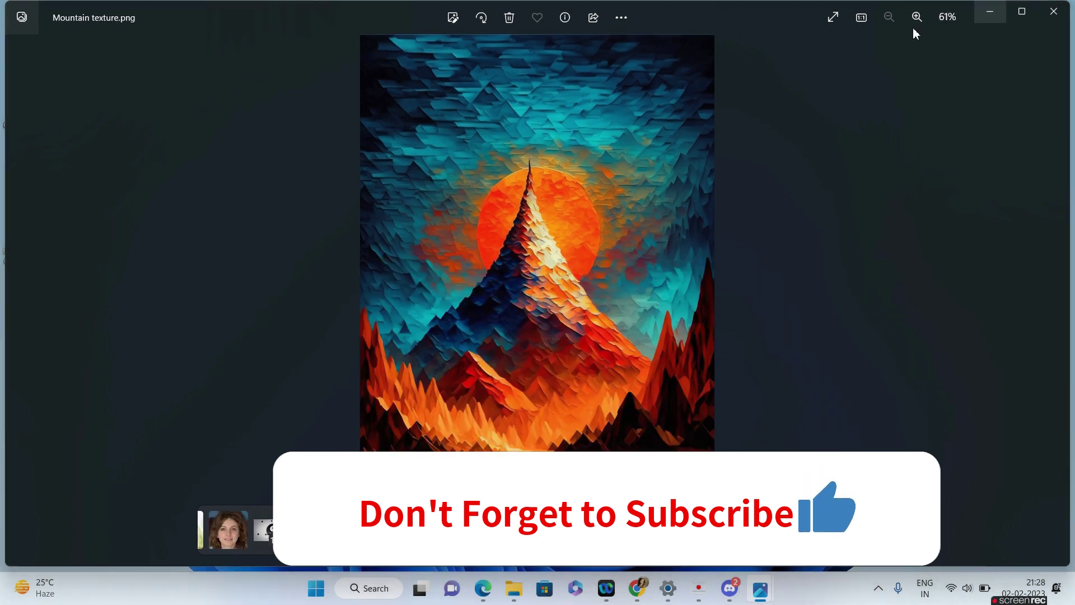
pyautogui.click(989, 14)
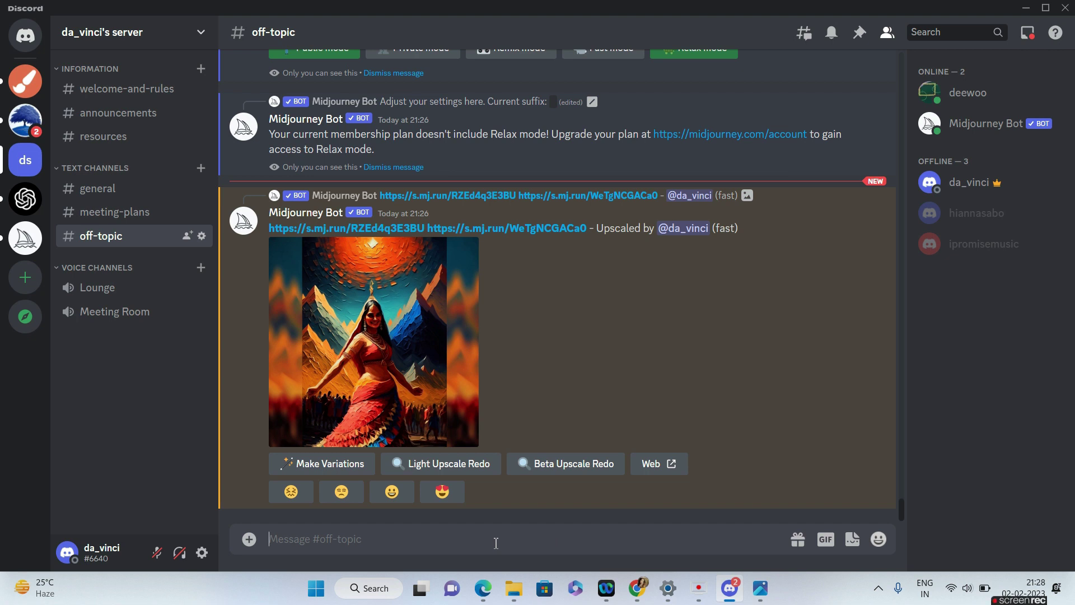
# - Start a /blend with Small Girl.png as image1 and color.png as image2
pyautogui.write('/blend')
pyautogui.press('Tab')
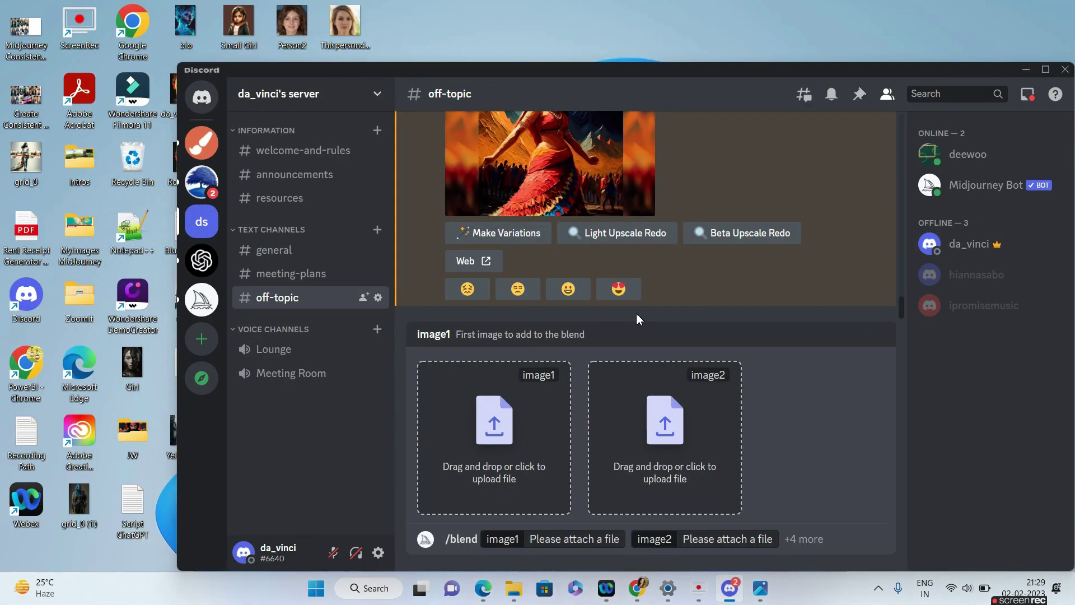
pyautogui.moveTo(543, 71); pyautogui.dragTo(651, 33)
pyautogui.moveTo(238, 26); pyautogui.dragTo(586, 379)
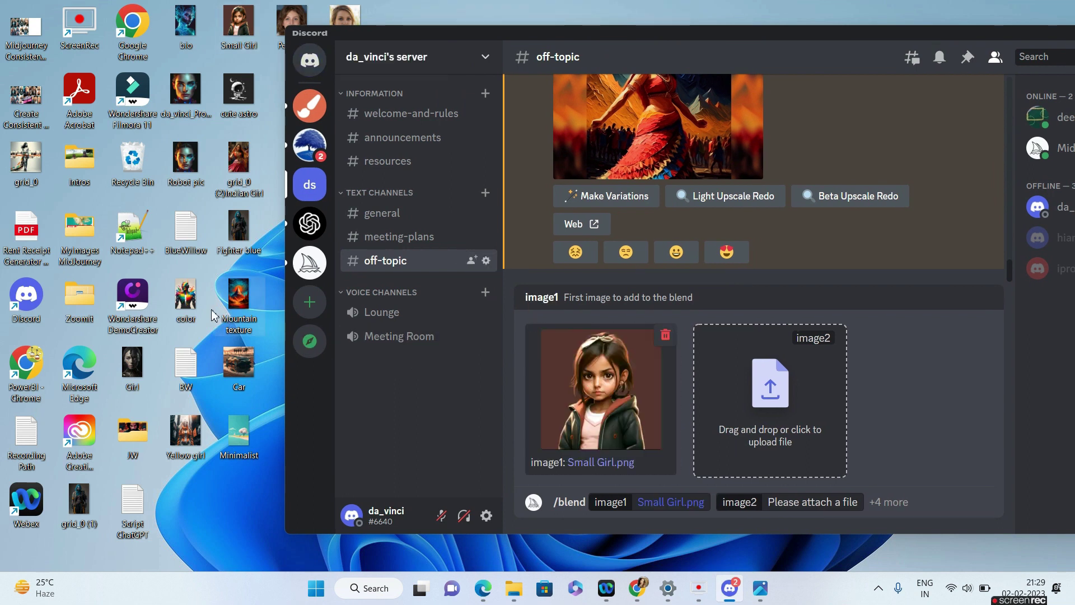
pyautogui.moveTo(185, 296); pyautogui.dragTo(775, 392)
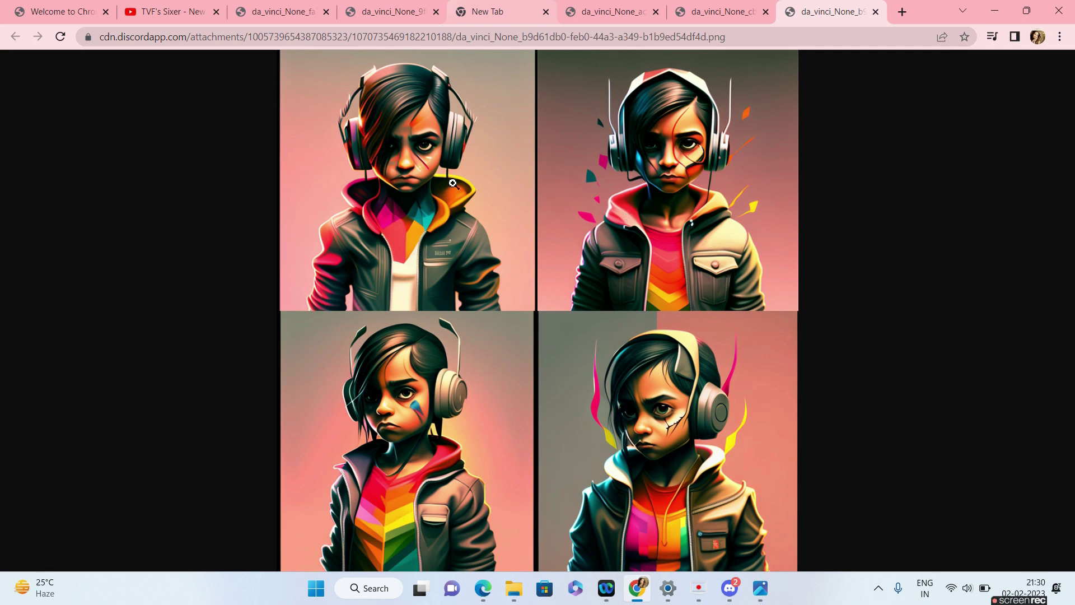
# - Close the grid tab, hide Chrome, and exit full-screen view of the upscaled headphones-girl image
pyautogui.click(876, 12)
pyautogui.click(994, 11)
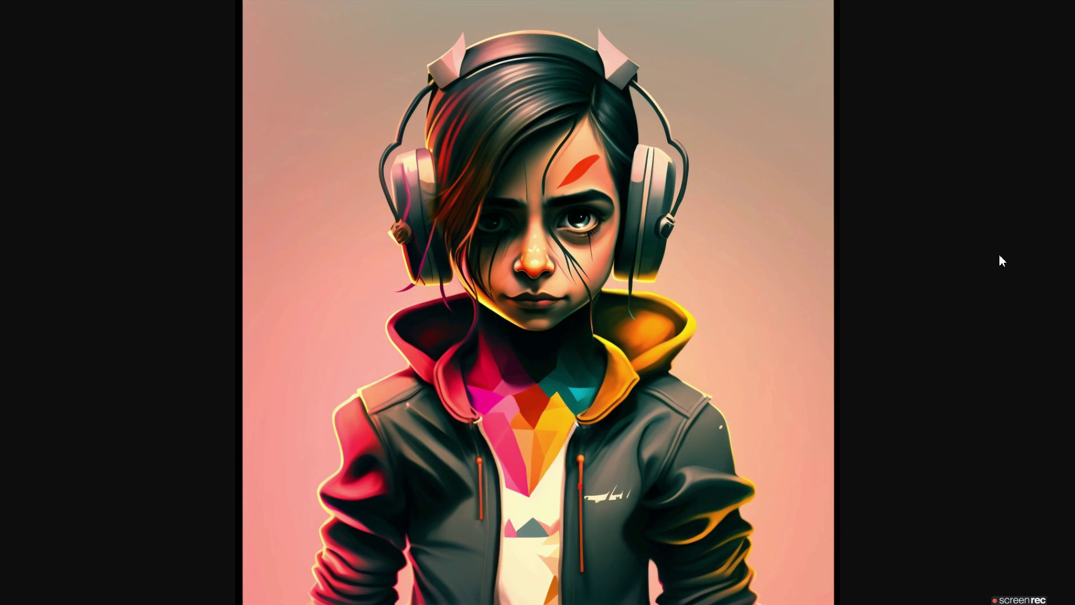
pyautogui.press('F11')
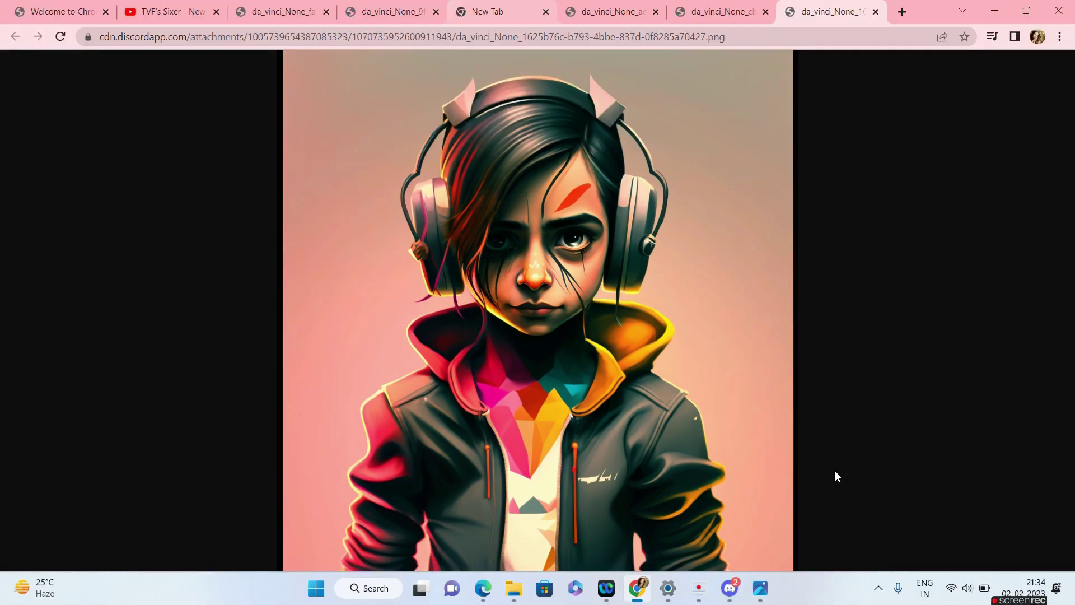
# - Back in Discord, start a /blend with cute astro.png as image1 and Small Girl.png as image2
pyautogui.click(729, 588)
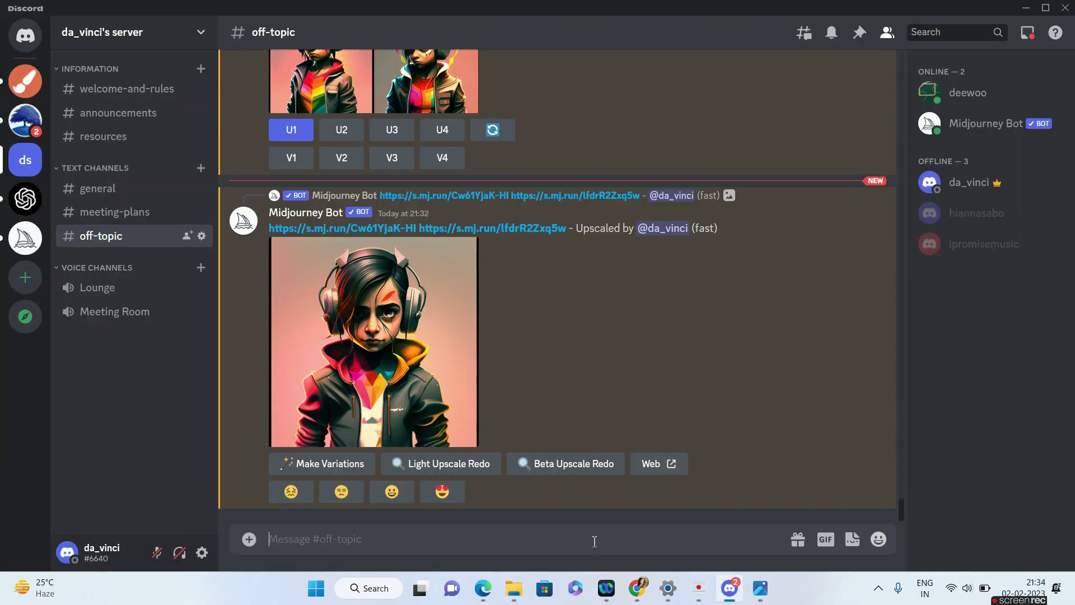
pyautogui.write('/blend')
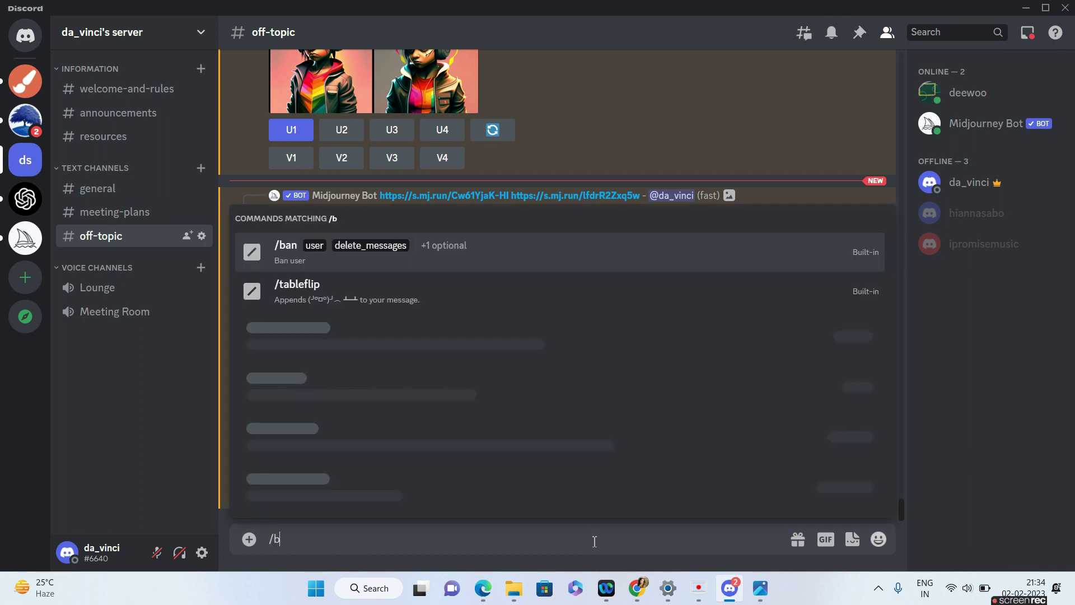
pyautogui.press('Tab')
pyautogui.moveTo(612, 7); pyautogui.dragTo(611, 26)
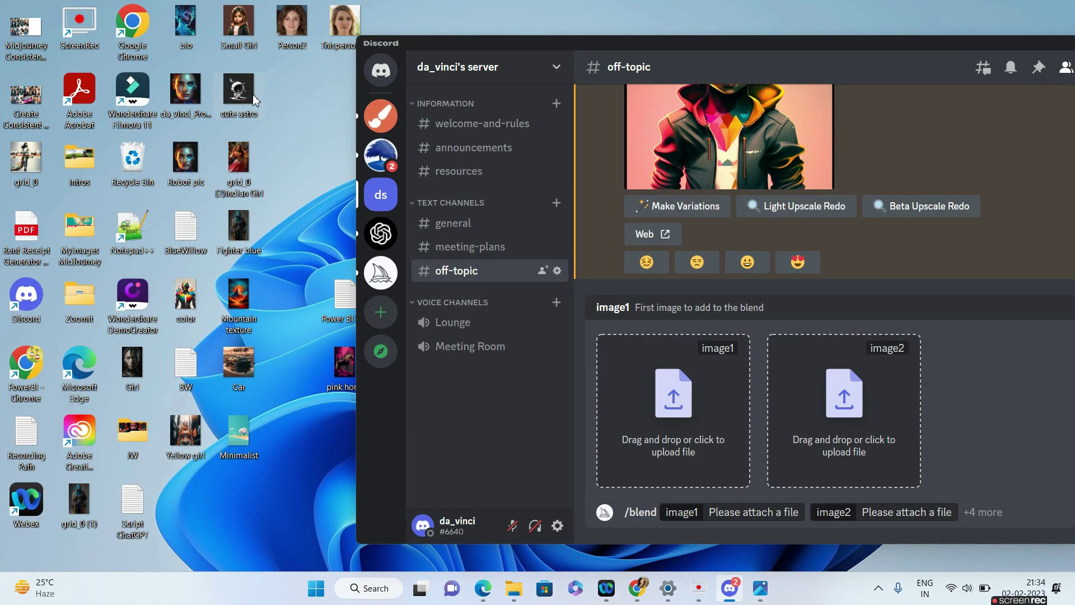
pyautogui.moveTo(657, 384); pyautogui.dragTo(657, 385)
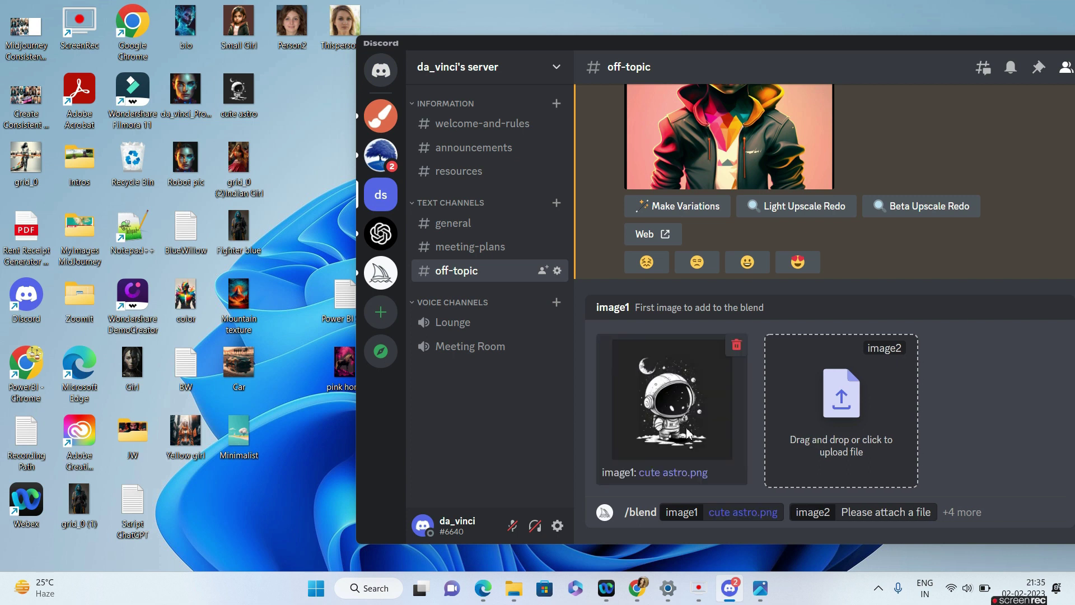
pyautogui.moveTo(590, 41); pyautogui.dragTo(581, 43)
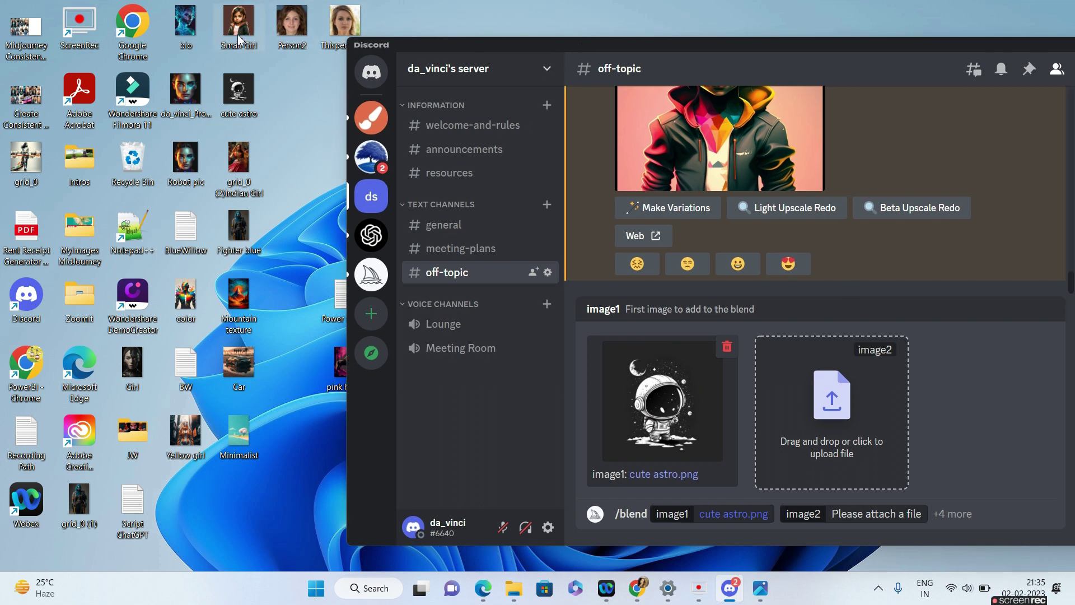
pyautogui.moveTo(239, 28); pyautogui.dragTo(799, 396)
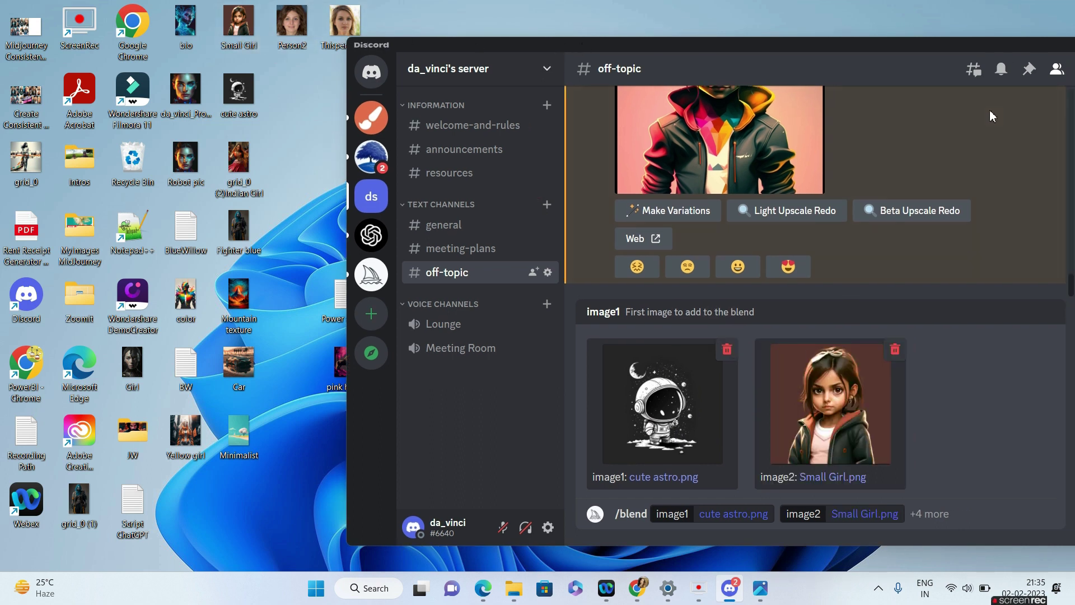
pyautogui.doubleClick(912, 46)
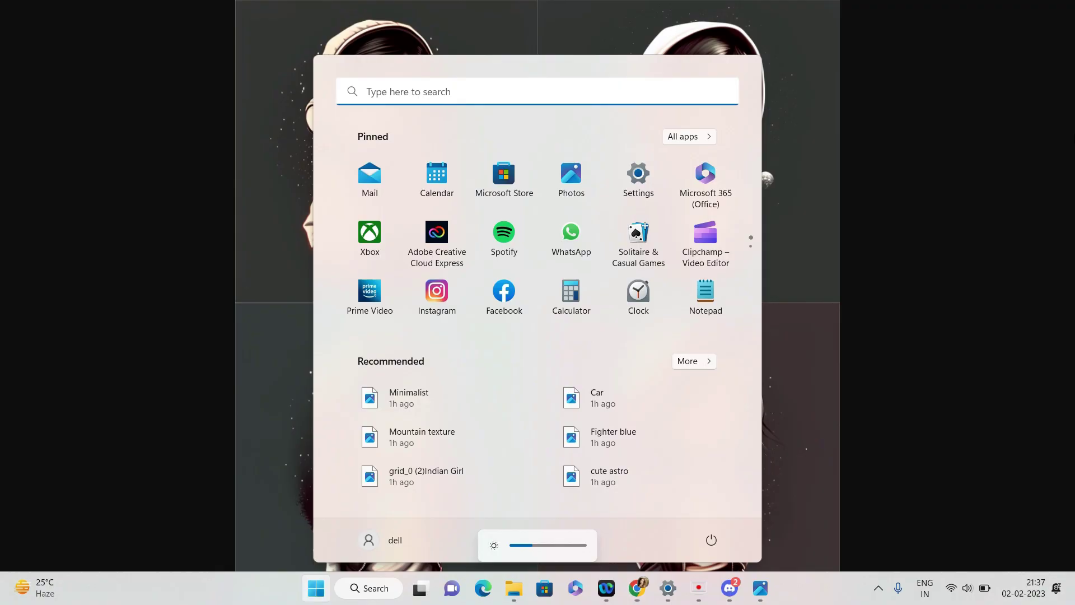
pyautogui.press('Escape')
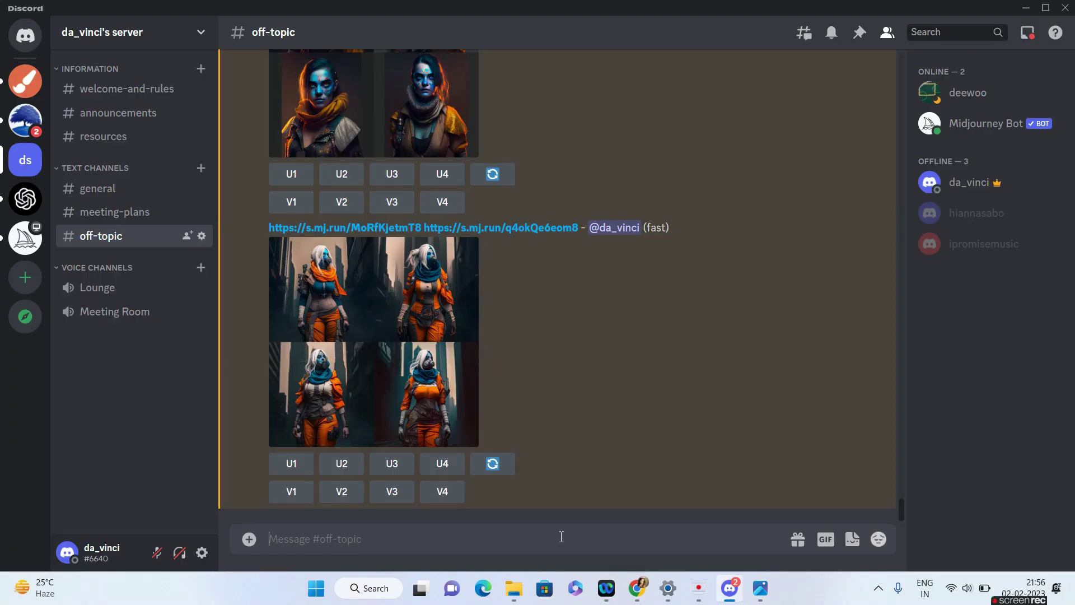
# - Start a /blend with Person2.jpg as image1 and the Yellow girl image as image2
pyautogui.write('/bl')
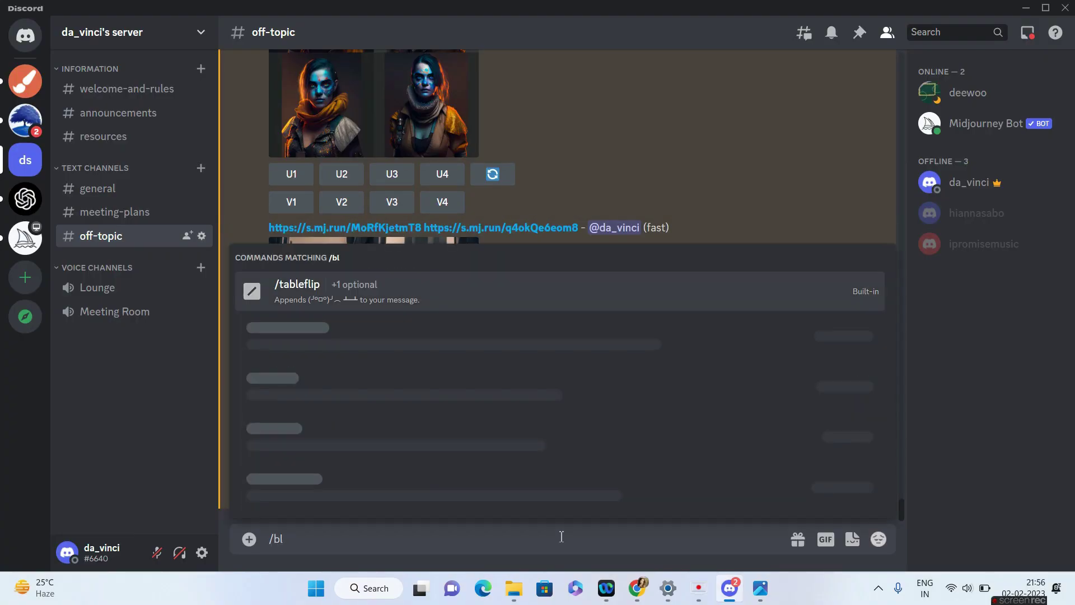
pyautogui.press('Return')
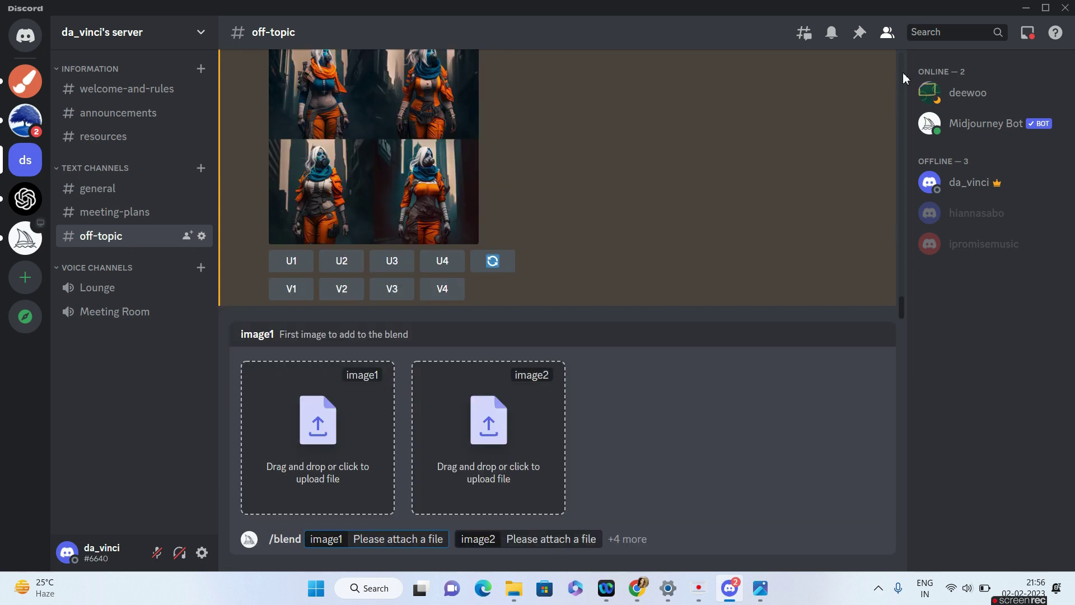
pyautogui.click(1047, 8)
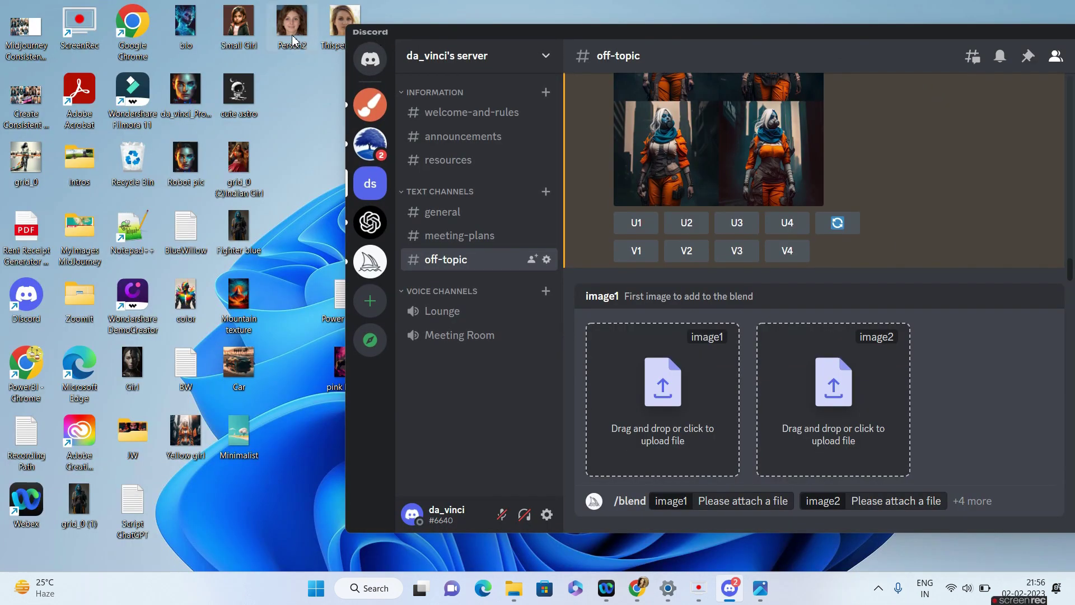
pyautogui.moveTo(292, 39); pyautogui.dragTo(611, 371)
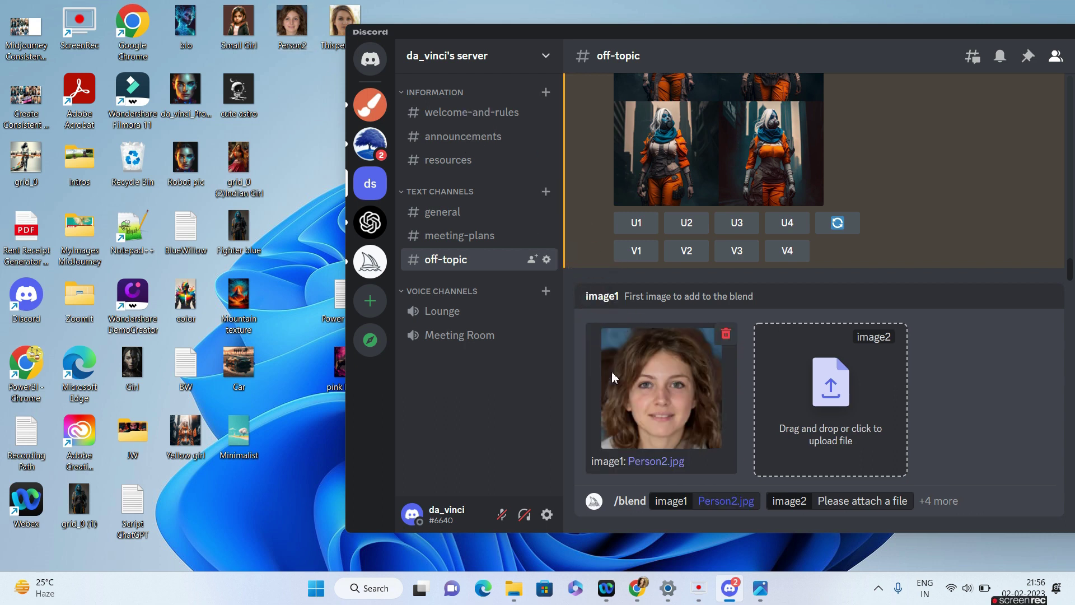
pyautogui.moveTo(187, 432); pyautogui.dragTo(819, 448)
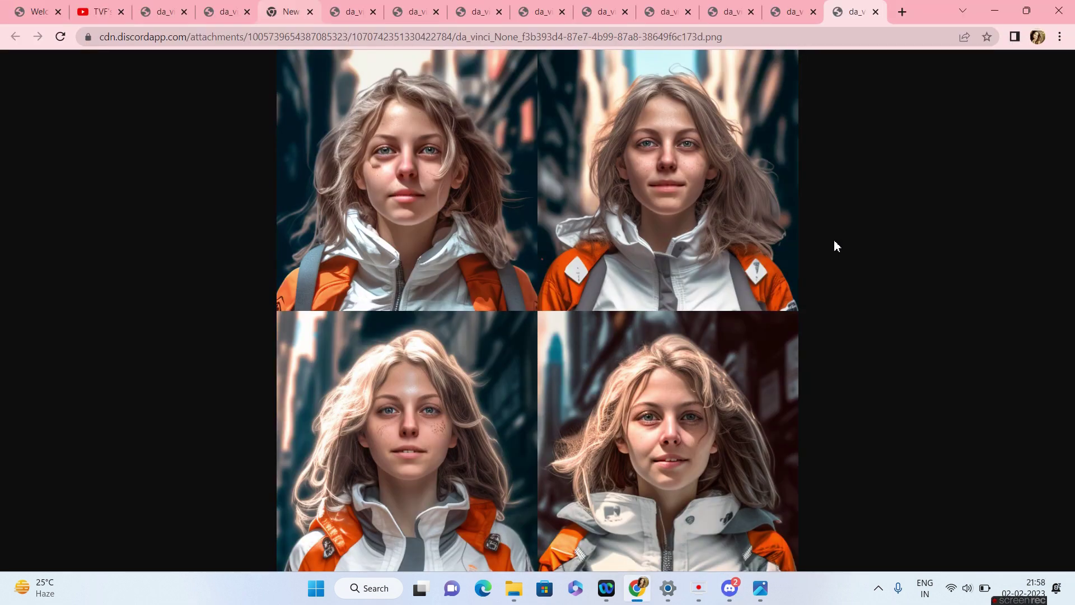
pyautogui.click(999, 10)
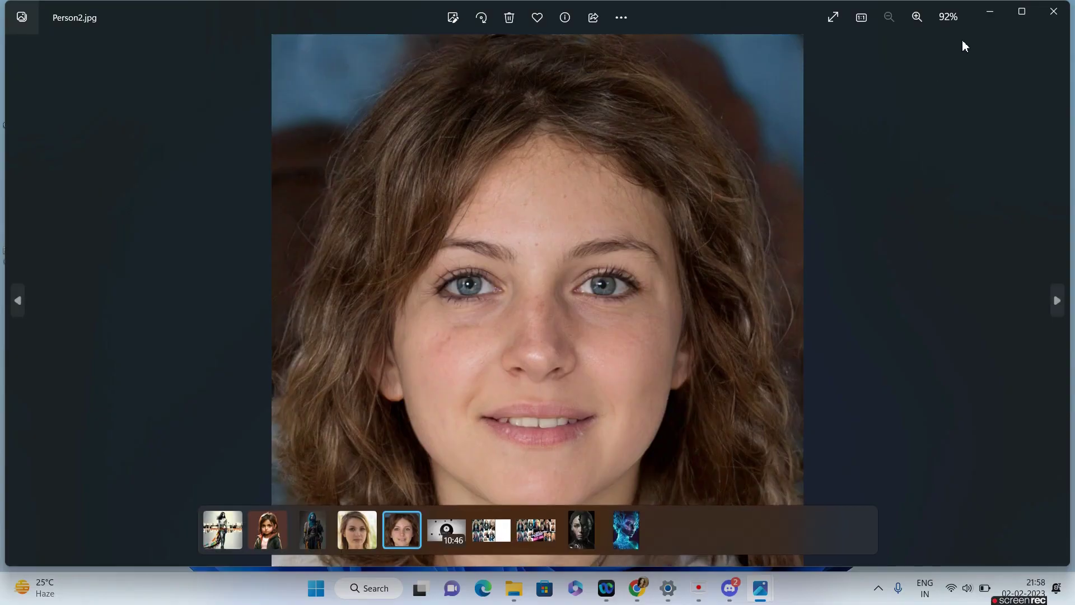
pyautogui.press('End')
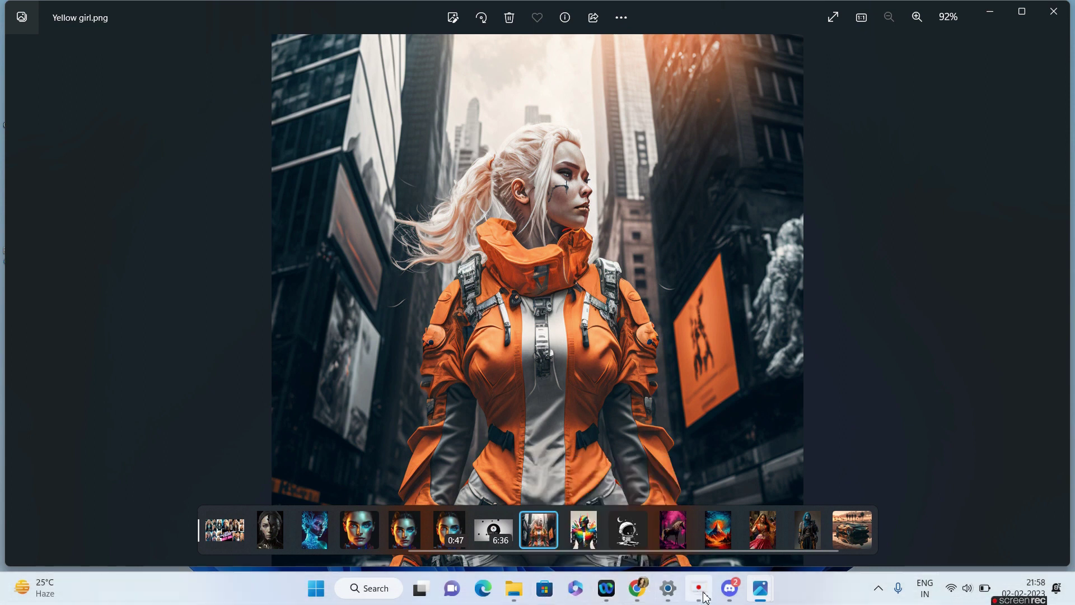
pyautogui.click(637, 588)
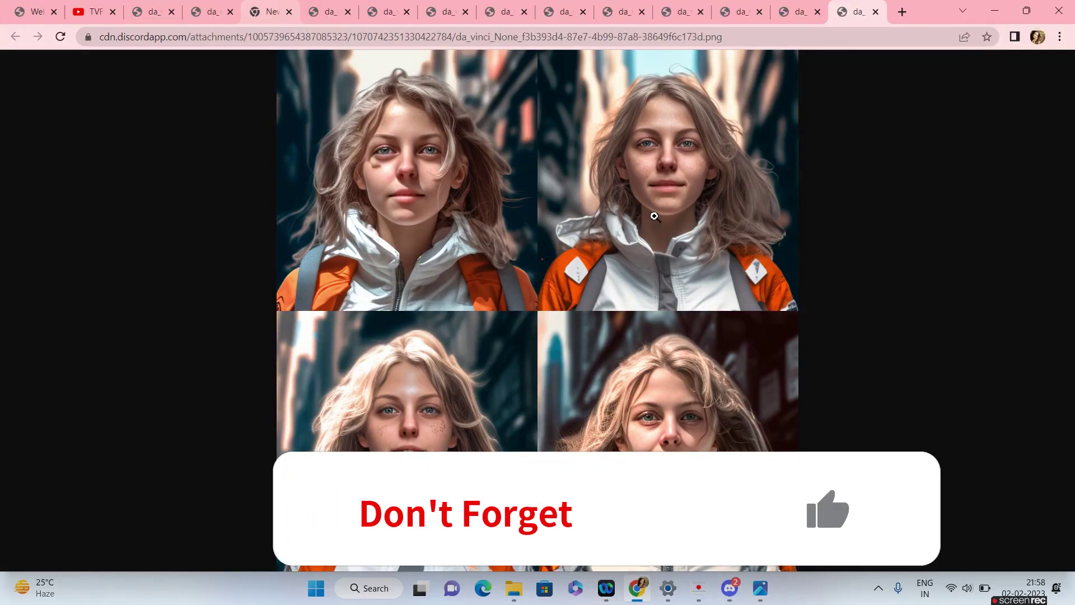